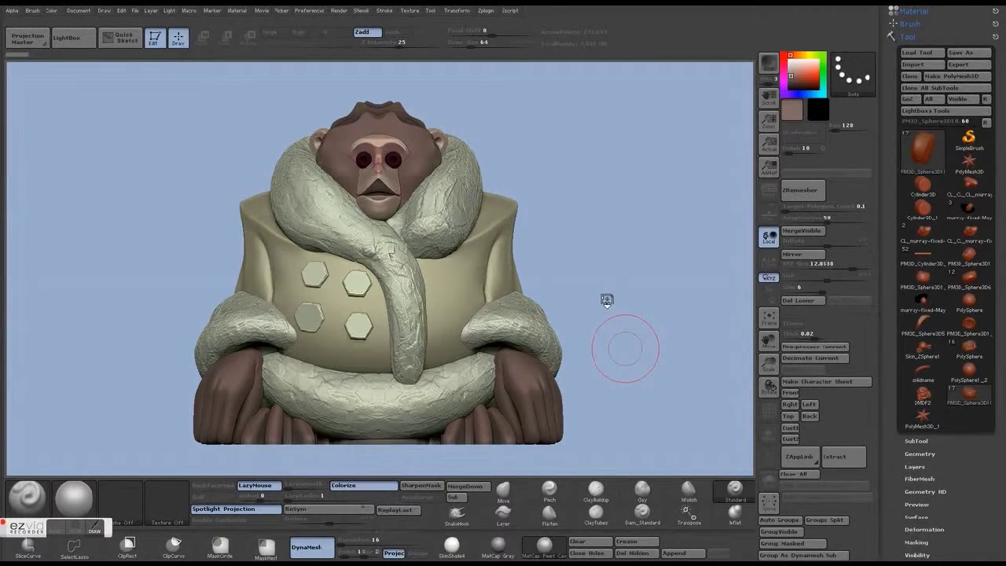
Rotate the monkey sculpt from its front view to a side view.
drag(606, 297, 566, 312)
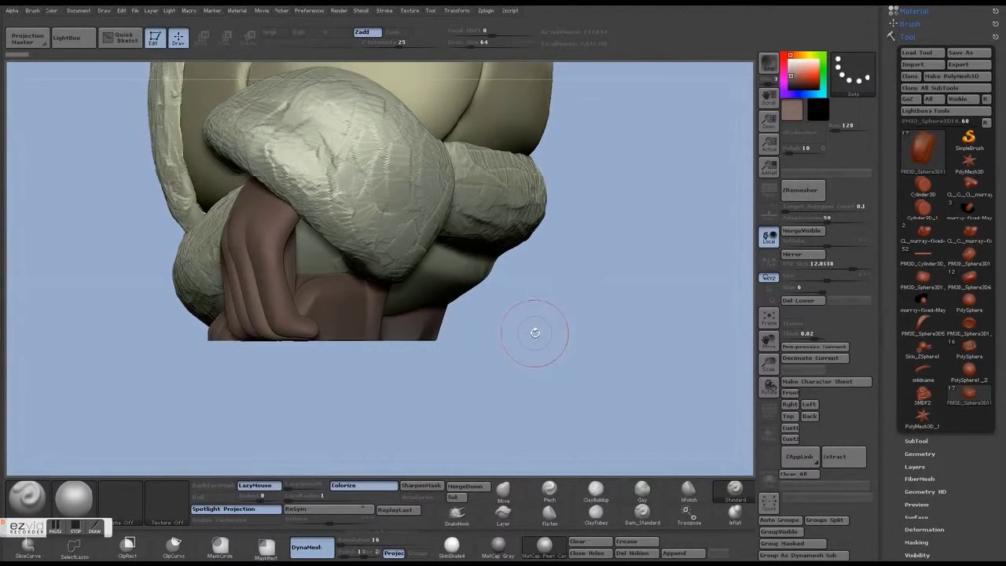
alt+drag(534, 333, 507, 385)
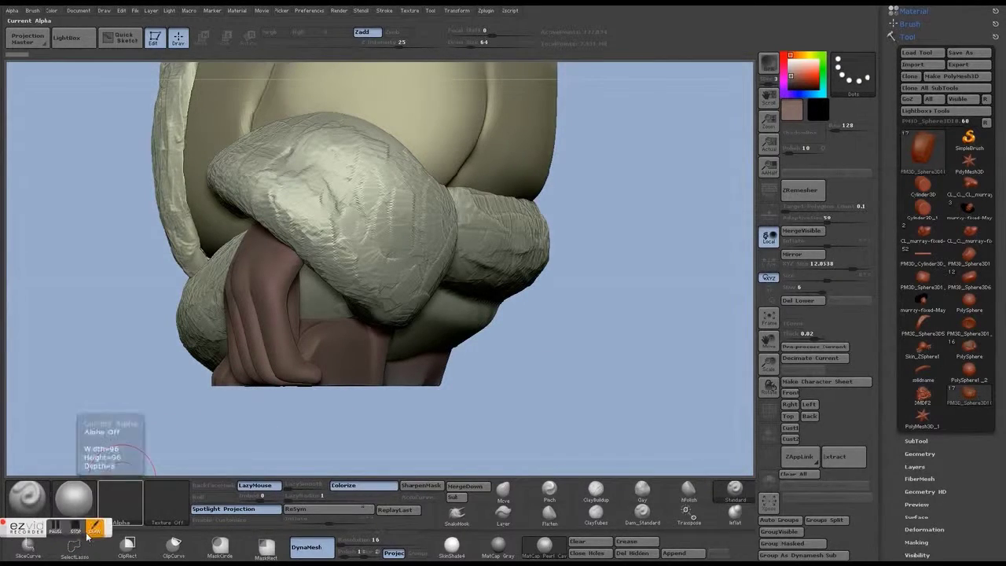
click(94, 528)
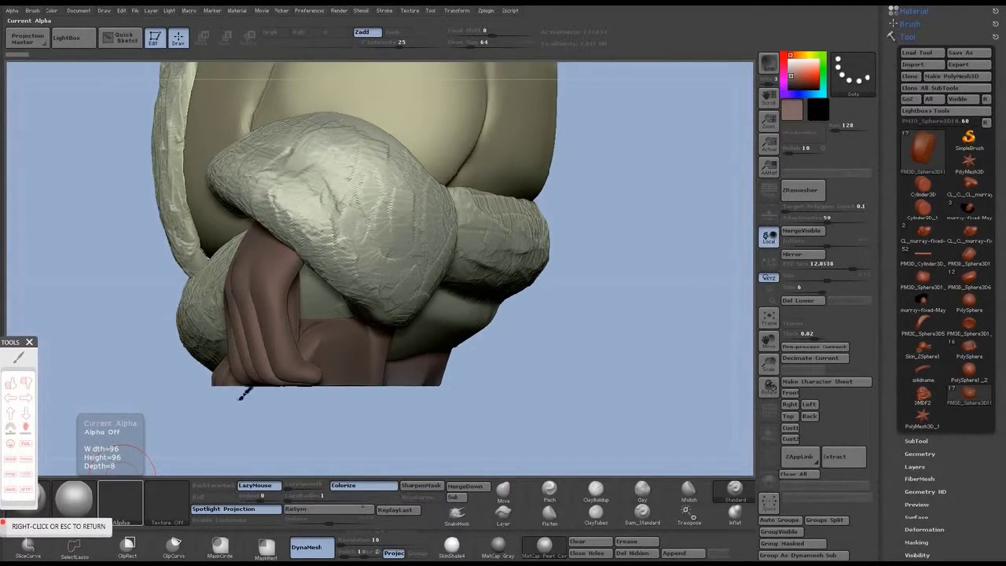
drag(209, 383, 610, 391)
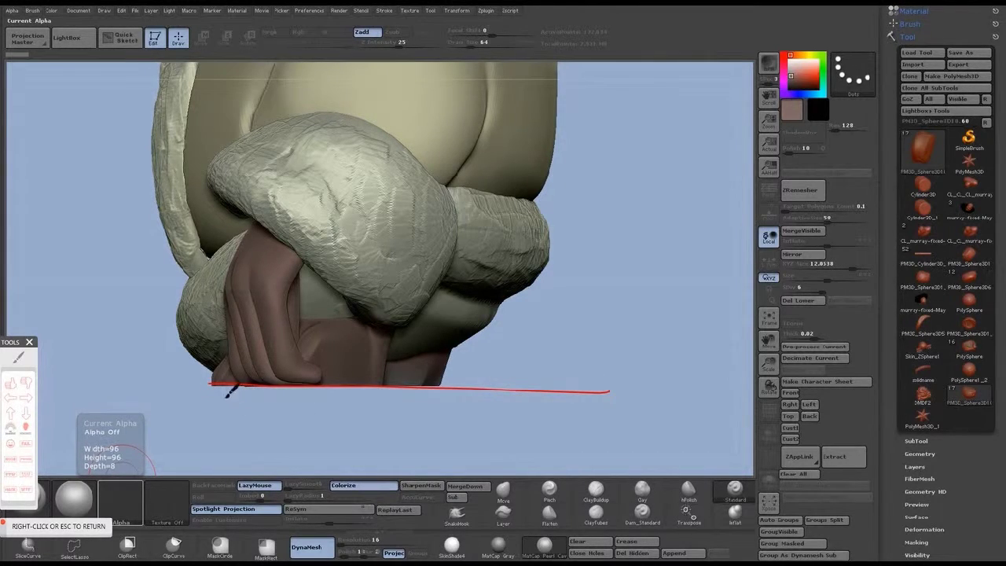
mouse_move(209, 385)
mouse_down()
mouse_move(214, 403)
mouse_move(481, 405)
mouse_move(473, 394)
mouse_up()
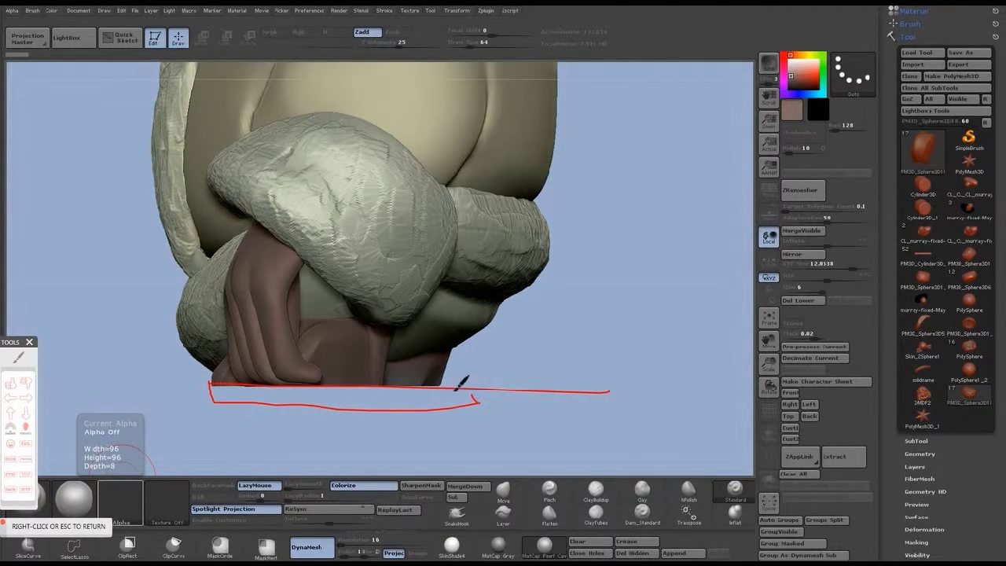
mouse_move(530, 298)
mouse_down()
mouse_move(532, 333)
mouse_move(520, 303)
mouse_move(522, 332)
mouse_move(536, 293)
mouse_move(534, 311)
mouse_move(508, 318)
mouse_move(519, 302)
mouse_move(514, 333)
mouse_move(511, 299)
mouse_move(552, 277)
mouse_move(555, 249)
mouse_up()
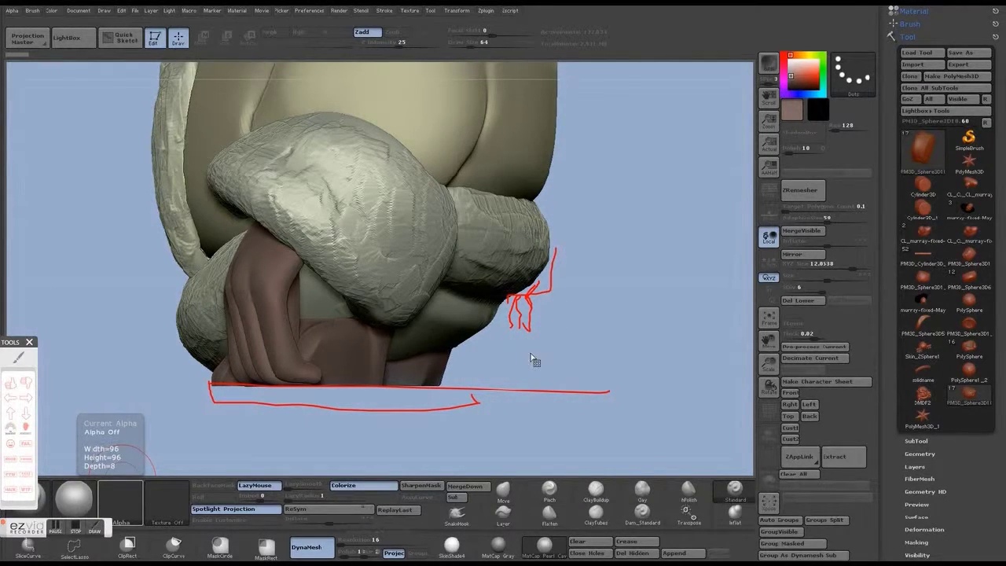
click(17, 358)
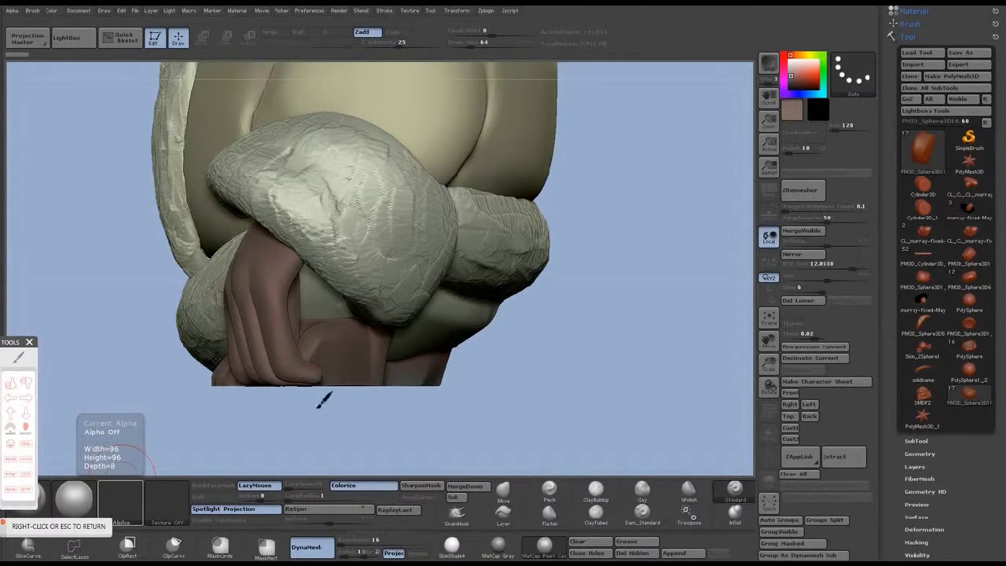
right_click(532, 397)
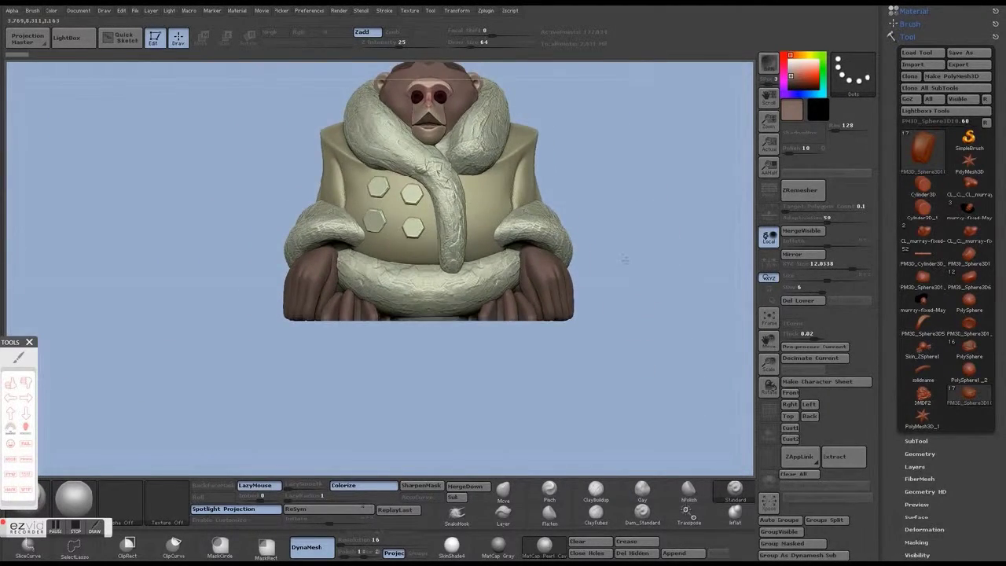
mouse_move(625, 258)
mouse_down()
mouse_move(566, 296)
mouse_move(243, 250)
mouse_move(215, 224)
mouse_move(496, 288)
mouse_move(523, 282)
mouse_move(577, 307)
mouse_move(596, 333)
mouse_move(582, 334)
mouse_move(590, 348)
mouse_move(475, 319)
mouse_move(496, 317)
mouse_move(526, 350)
mouse_up()
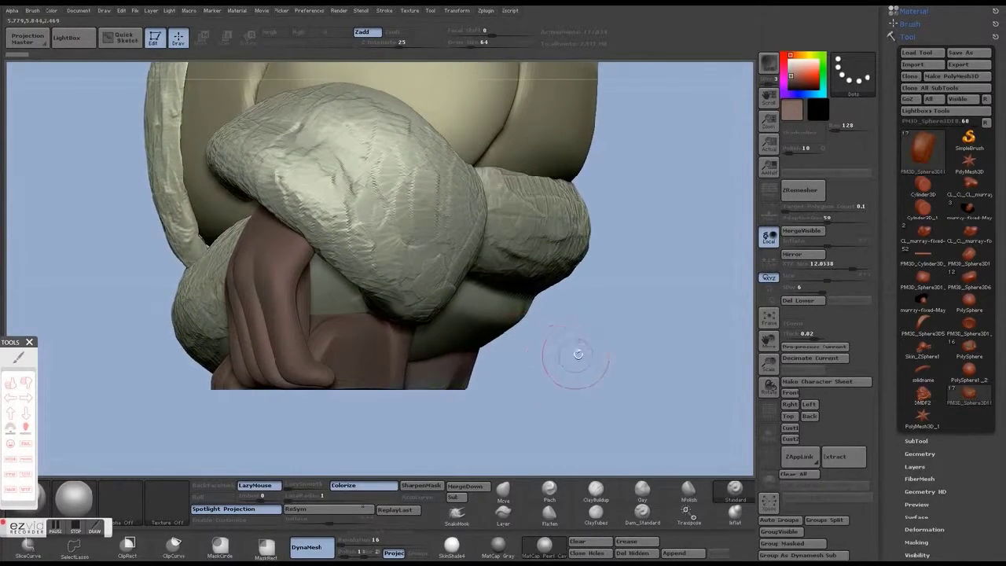
mouse_move(590, 351)
mouse_down()
mouse_move(508, 344)
mouse_move(503, 362)
mouse_move(524, 364)
mouse_up()
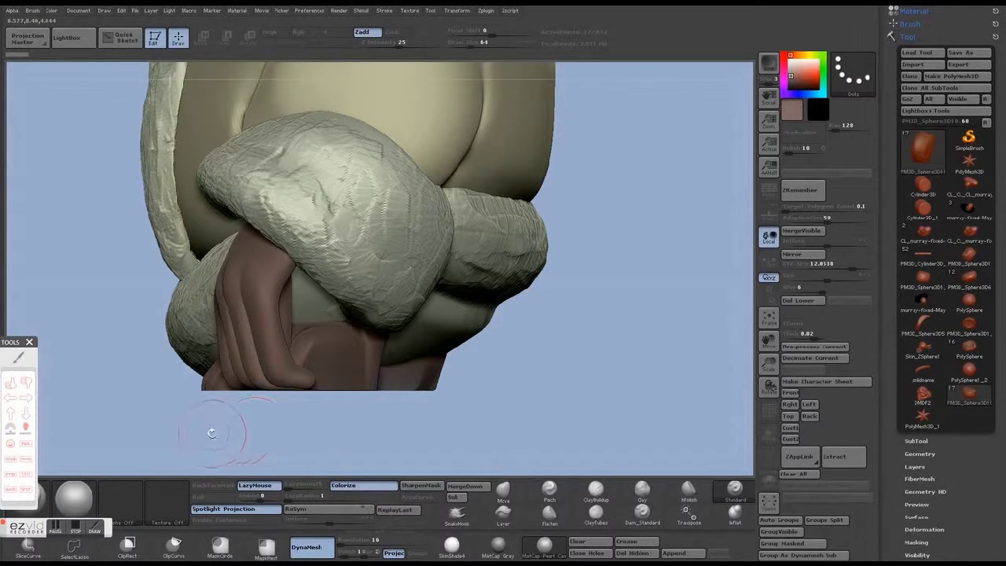
mouse_move(572, 413)
mouse_down()
mouse_move(554, 415)
mouse_move(564, 415)
mouse_up()
Draw a red ground line under the monkey's base and a vertical line crossing it.
click(23, 359)
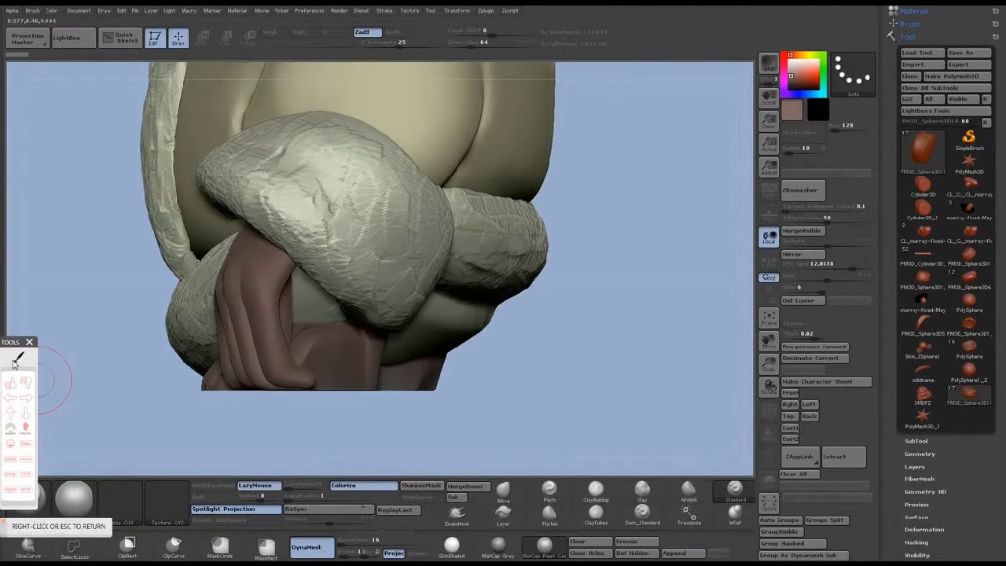
drag(200, 394, 602, 379)
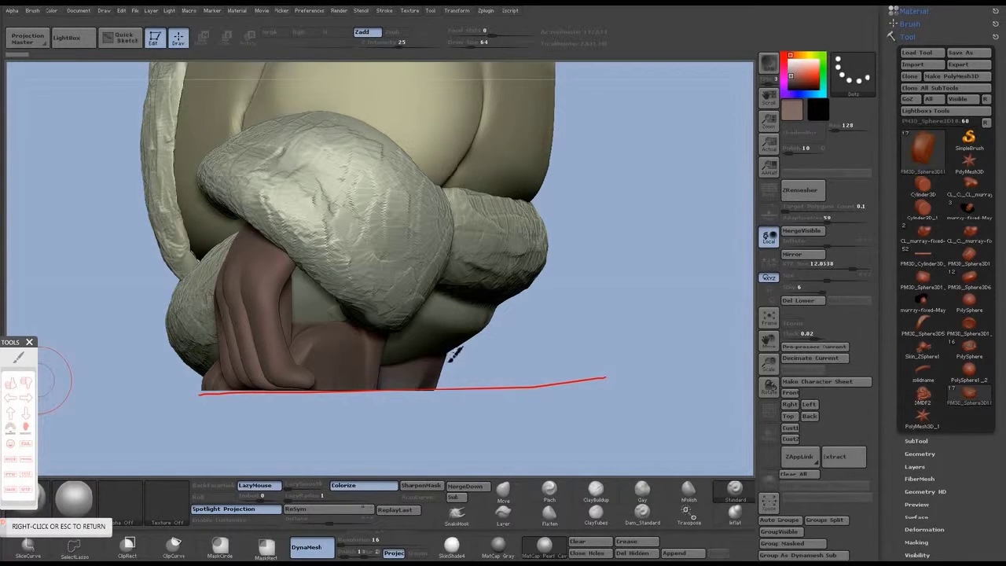
drag(448, 354, 461, 440)
key(ctrl+z)
drag(445, 353, 453, 437)
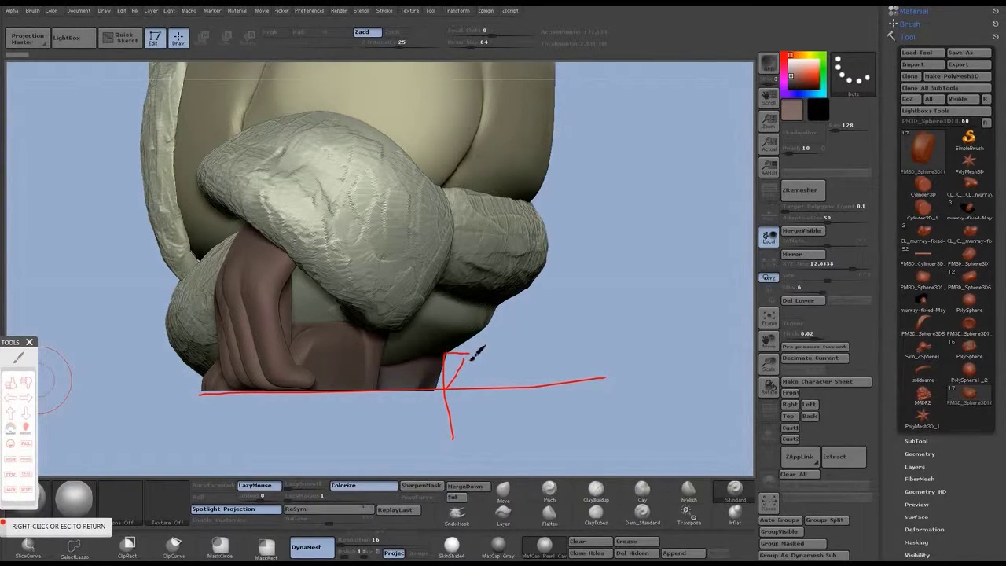
Mark the corner under the arm with a 45° diagonal and tick the overhanging edges.
drag(474, 356, 469, 388)
drag(493, 328, 444, 365)
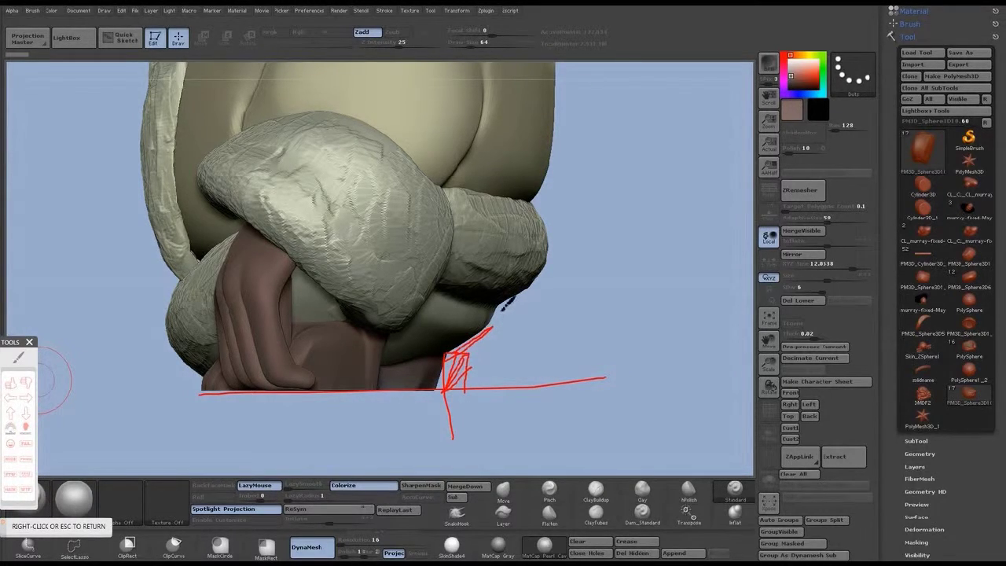
drag(497, 305, 492, 328)
drag(547, 172, 533, 211)
drag(196, 393, 195, 380)
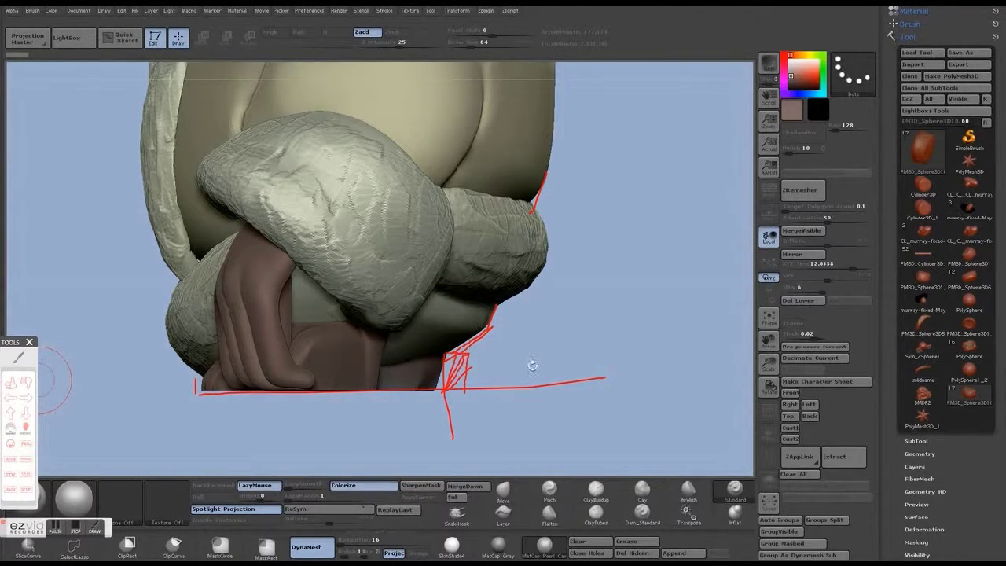
mouse_move(564, 355)
mouse_down()
mouse_move(618, 364)
mouse_move(569, 310)
mouse_move(663, 369)
mouse_move(620, 344)
mouse_move(654, 320)
mouse_move(665, 345)
mouse_move(640, 343)
mouse_move(630, 375)
mouse_move(640, 341)
mouse_move(620, 307)
mouse_move(606, 332)
mouse_move(642, 330)
mouse_move(640, 341)
mouse_move(611, 341)
mouse_move(611, 289)
mouse_move(550, 303)
mouse_move(640, 303)
mouse_move(634, 312)
mouse_move(649, 304)
mouse_move(679, 315)
mouse_move(629, 353)
mouse_move(610, 326)
mouse_move(632, 348)
mouse_move(585, 364)
mouse_move(631, 382)
mouse_move(643, 345)
mouse_move(568, 347)
mouse_move(495, 407)
mouse_move(494, 427)
mouse_move(739, 199)
mouse_up()
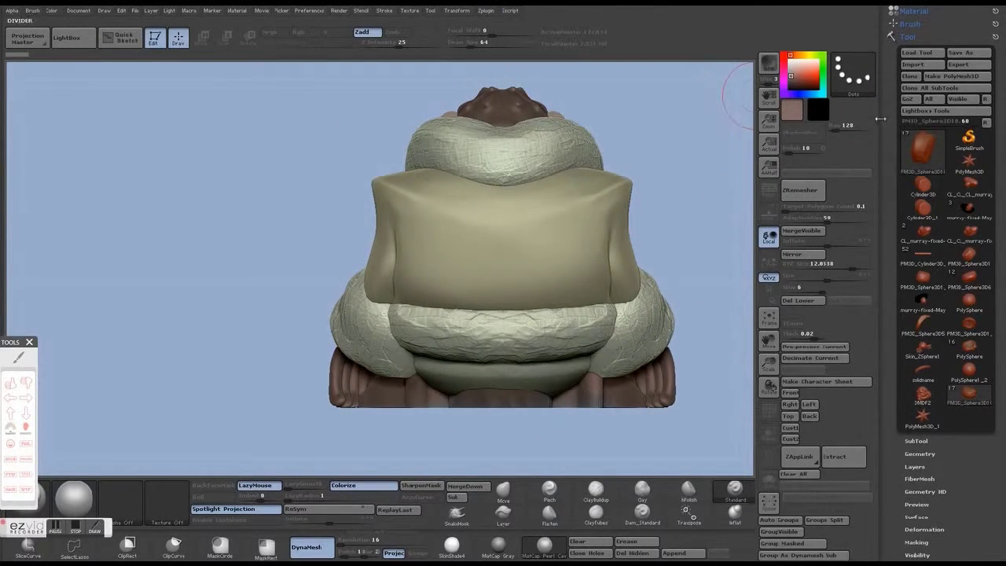
Switch to SimpleBrush and import test_overhang1.stl via 3D Print Exporter, dismissing the notices.
click(954, 141)
click(413, 180)
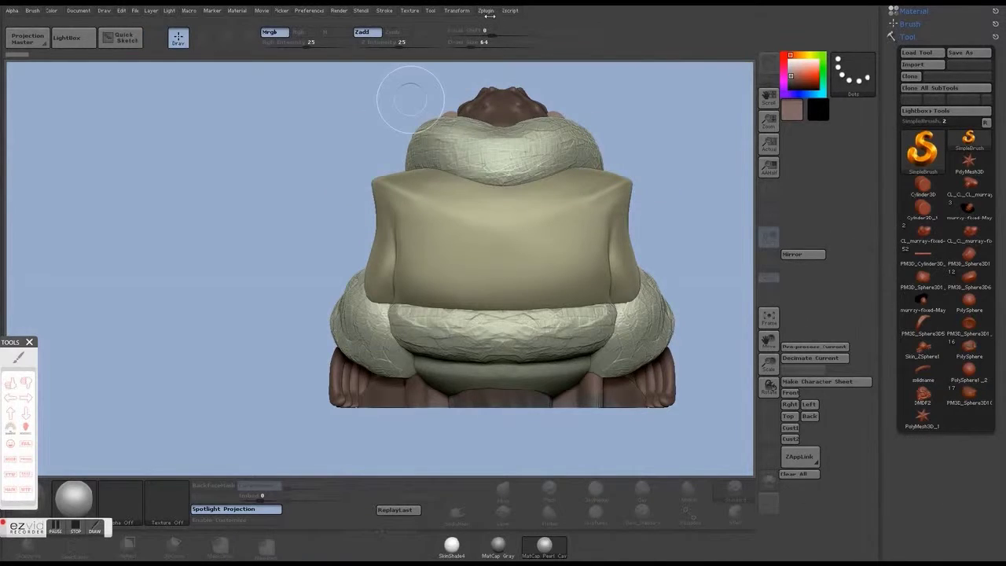
click(485, 10)
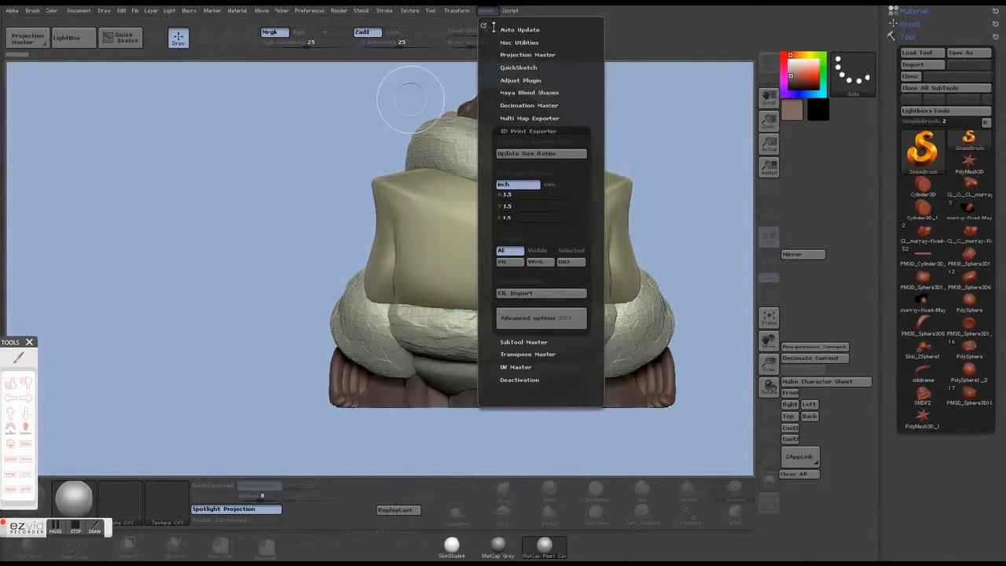
click(529, 293)
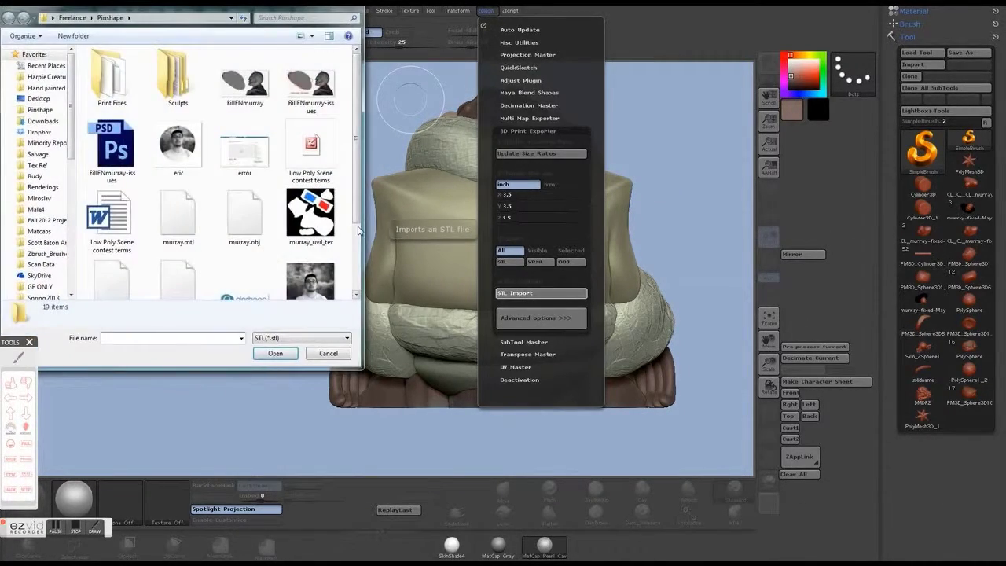
scroll(358, 230, down, 2)
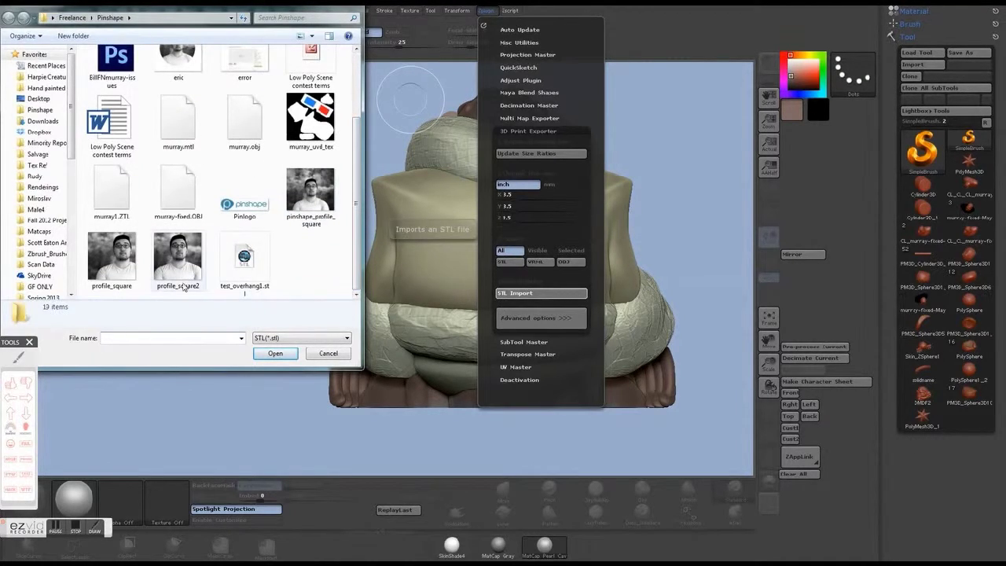
double_click(251, 256)
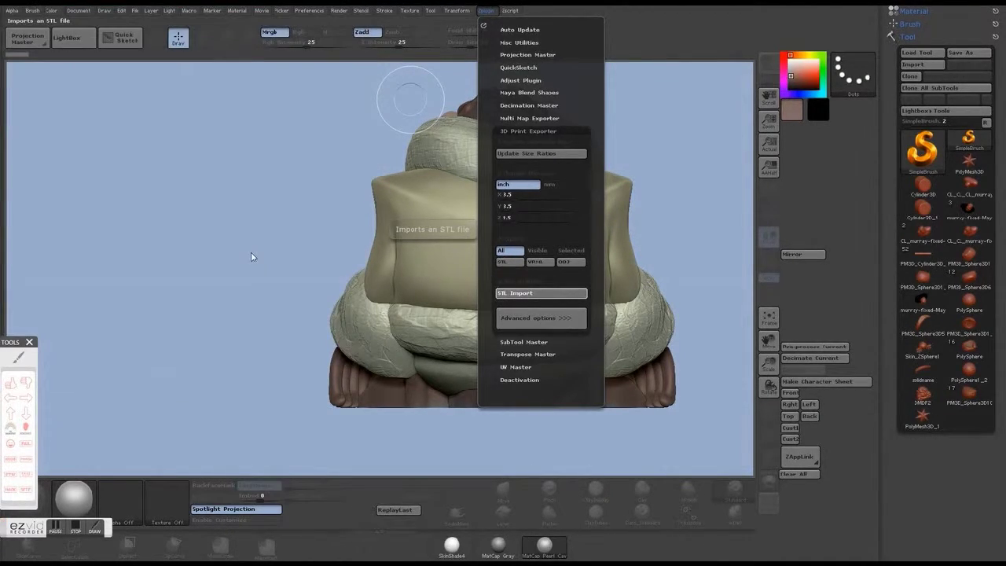
click(586, 319)
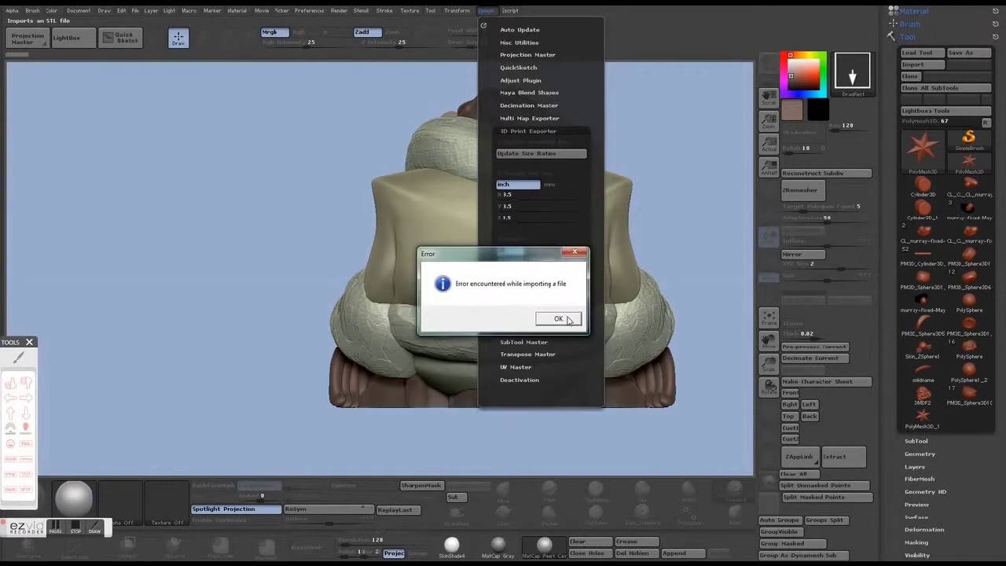
click(562, 317)
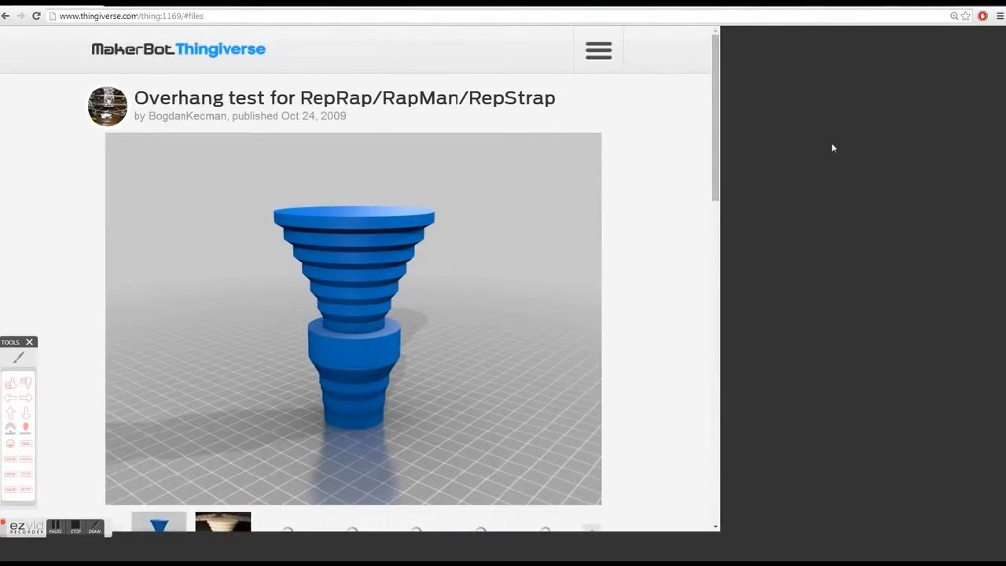
Scroll the Overhang test page down to its Thing Files list.
scroll(588, 230, down, 1)
scroll(588, 230, up, 1)
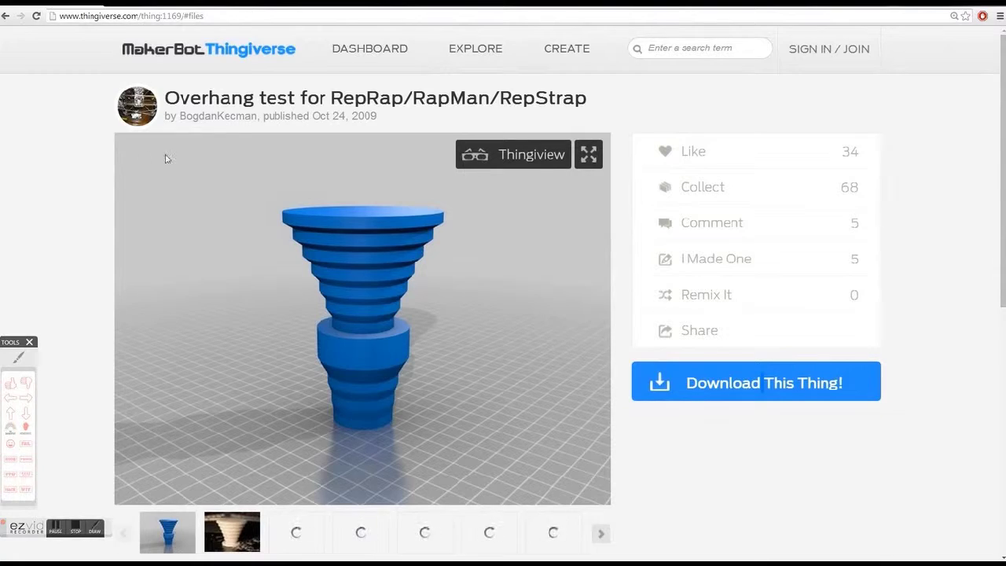
scroll(87, 178, down, 2)
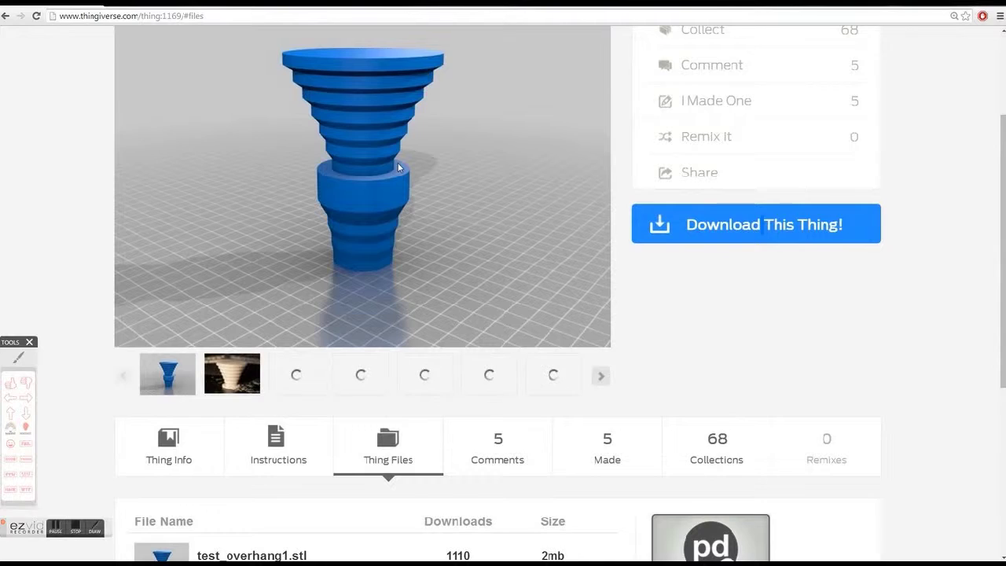
scroll(398, 167, down, 3)
scroll(398, 168, up, 3)
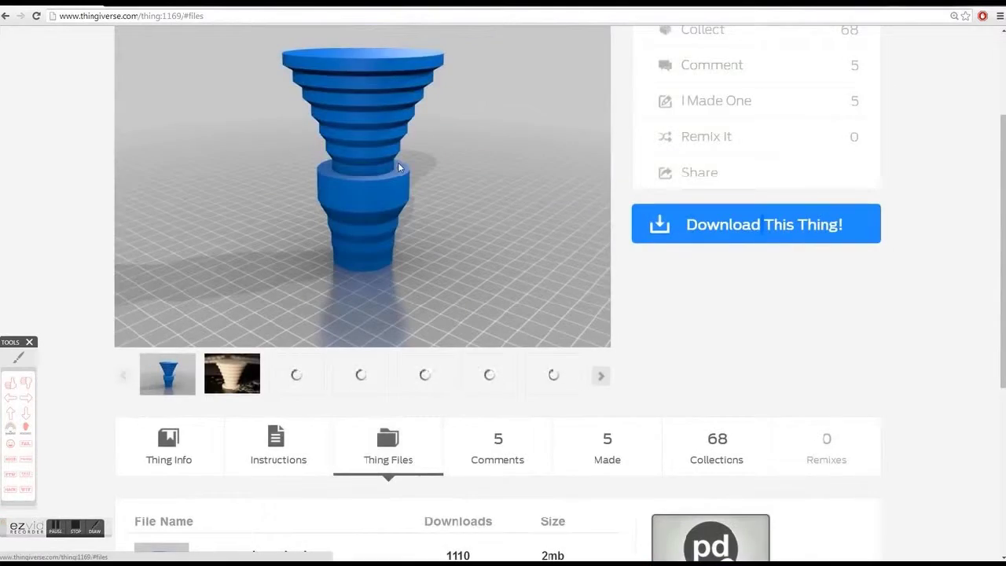
scroll(397, 166, up, 2)
scroll(398, 166, down, 2)
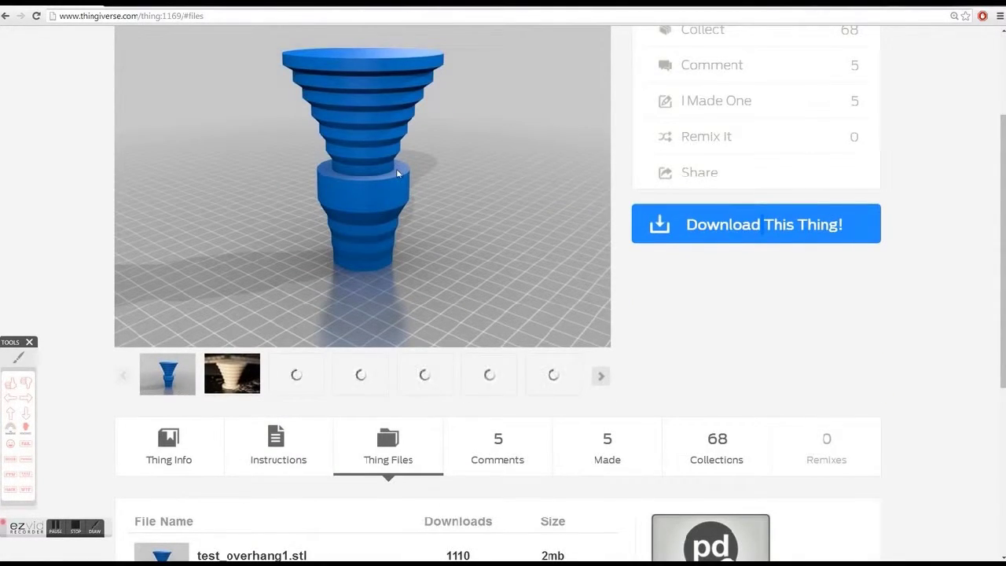
scroll(398, 166, down, 2)
scroll(398, 172, up, 2)
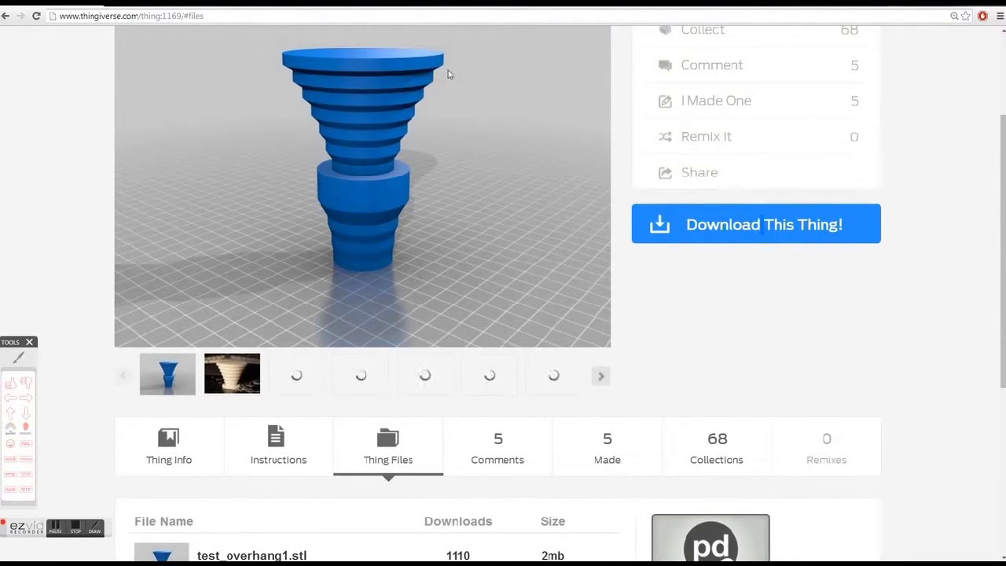
scroll(416, 177, down, 4)
View the Instructions, then the Thing Info tab, scrolling through the list of tested angles.
click(304, 128)
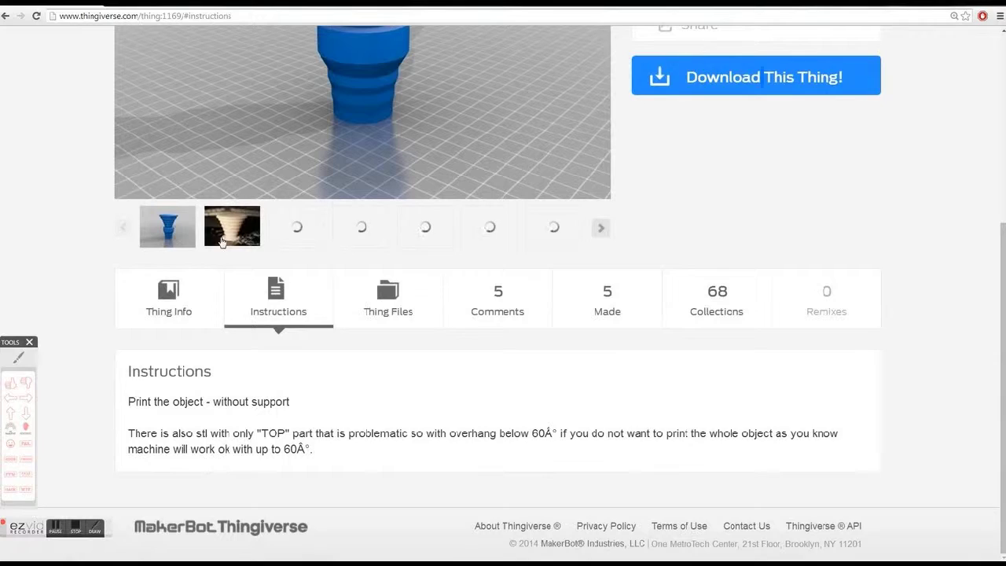
click(185, 297)
scroll(218, 292, down, 2)
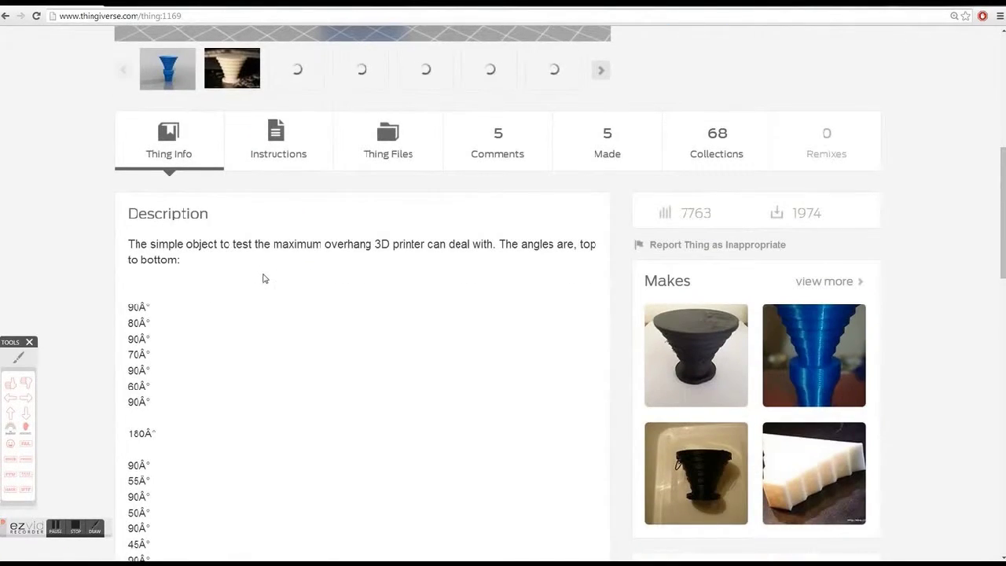
scroll(264, 278, down, 3)
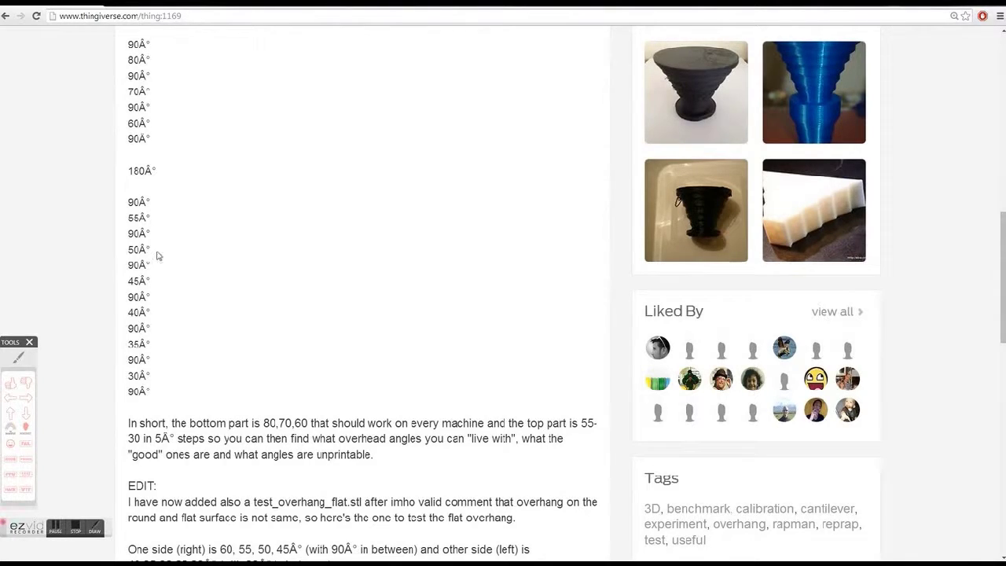
scroll(247, 375, up, 10)
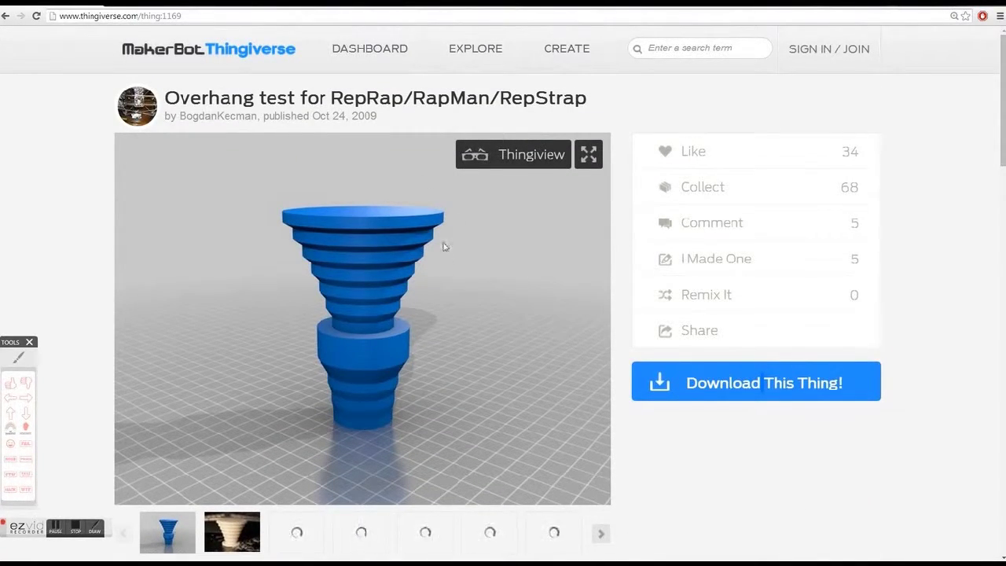
scroll(441, 245, down, 1)
scroll(443, 245, down, 1)
scroll(443, 245, up, 2)
scroll(443, 245, down, 1)
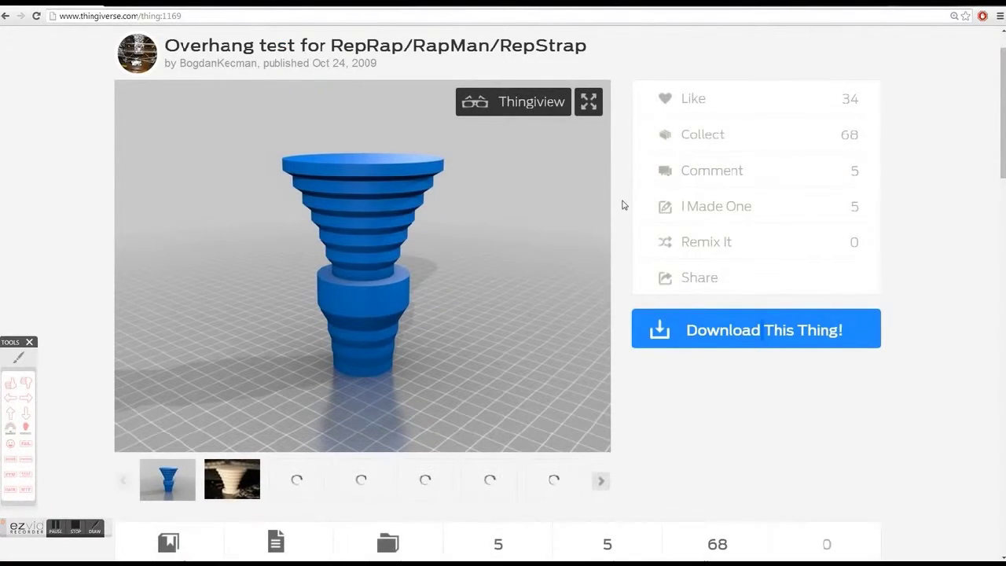
scroll(623, 204, down, 1)
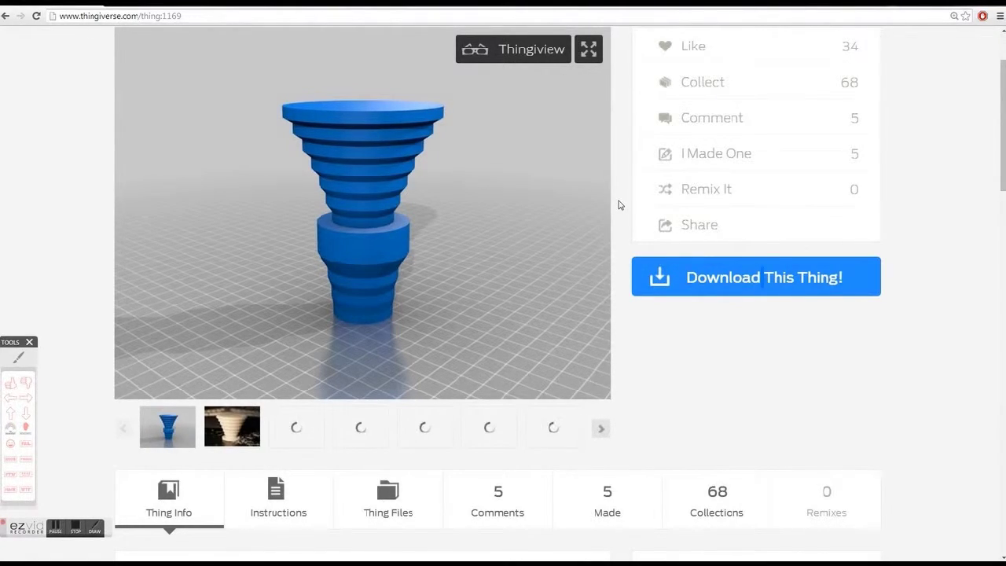
scroll(624, 164, up, 2)
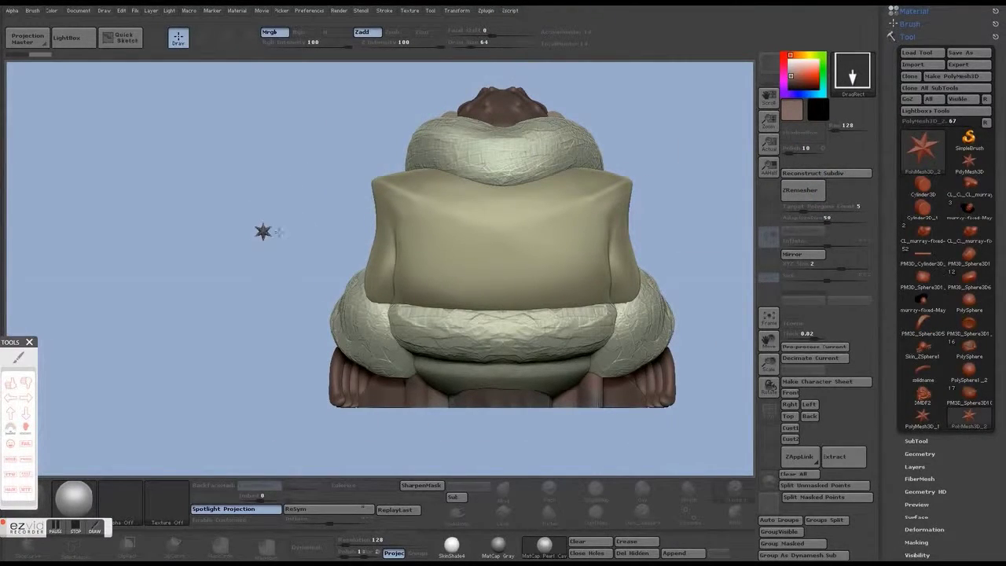
Make the placed star PolyMesh3D_2 editable with T and rotate it edge-on.
key(t)
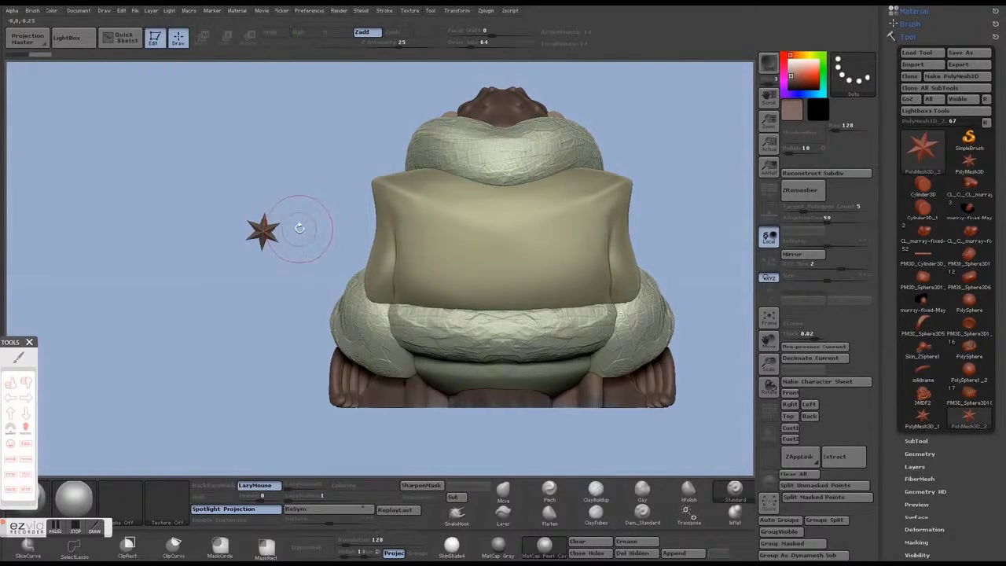
mouse_move(297, 221)
mouse_down()
mouse_move(314, 202)
mouse_move(305, 240)
mouse_move(310, 234)
mouse_up()
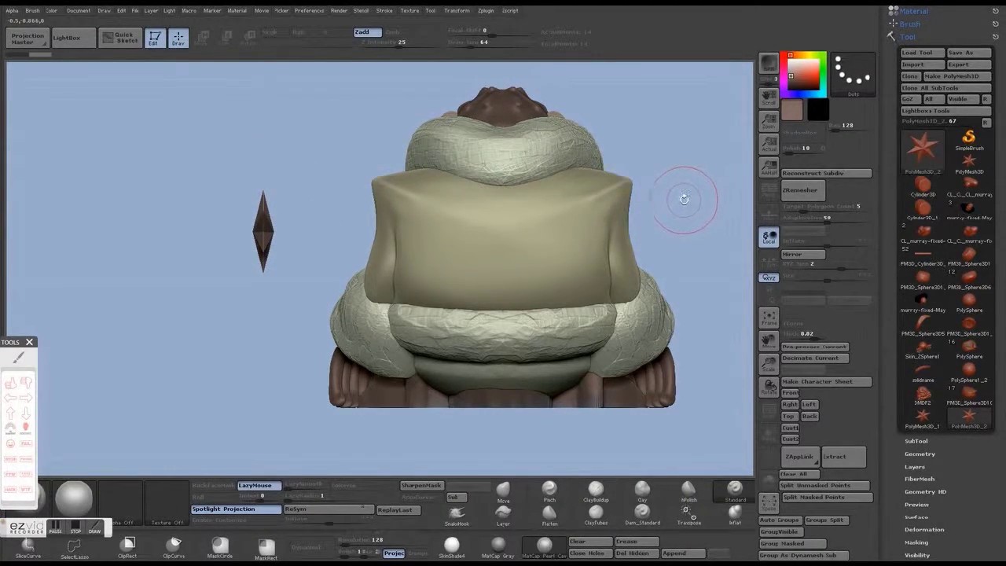